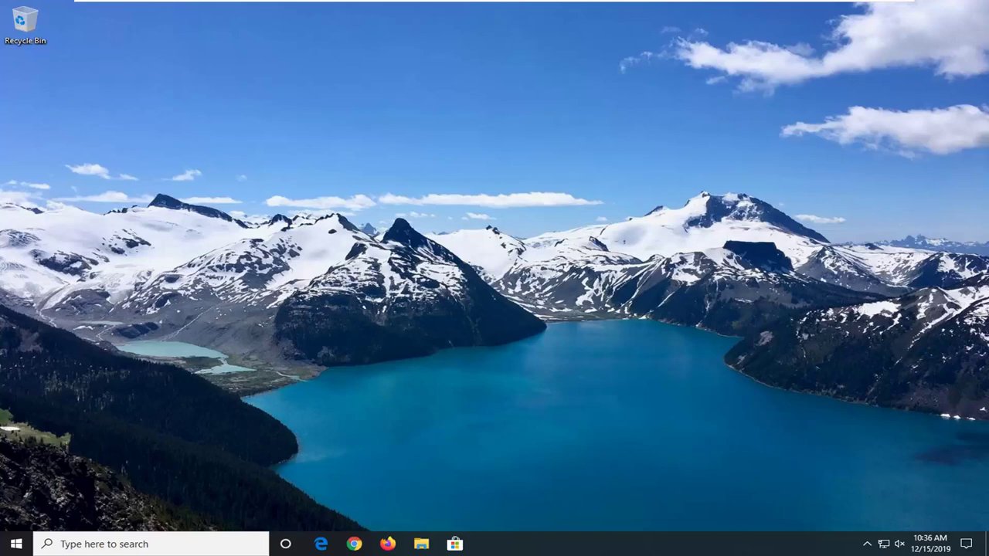
Search the Start menu for 'apps and' so Apps & features is the best match
click(9, 547)
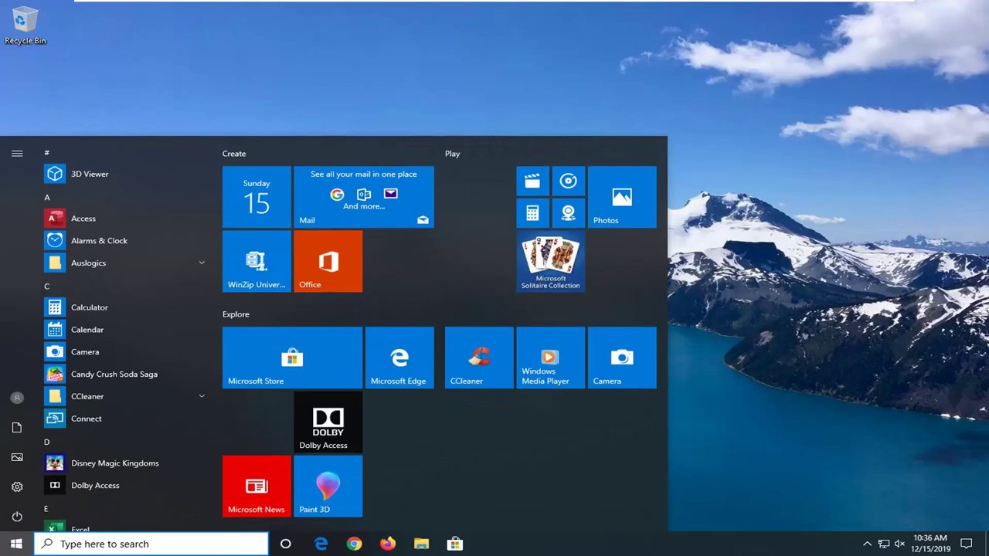
text(pro)
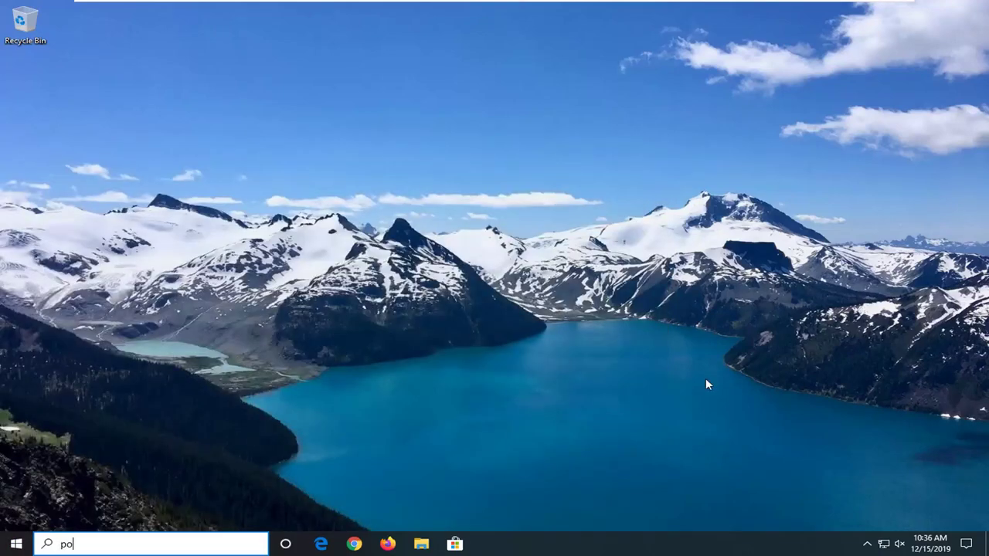
text(gram)
key(ctrl+a)
text(programs)
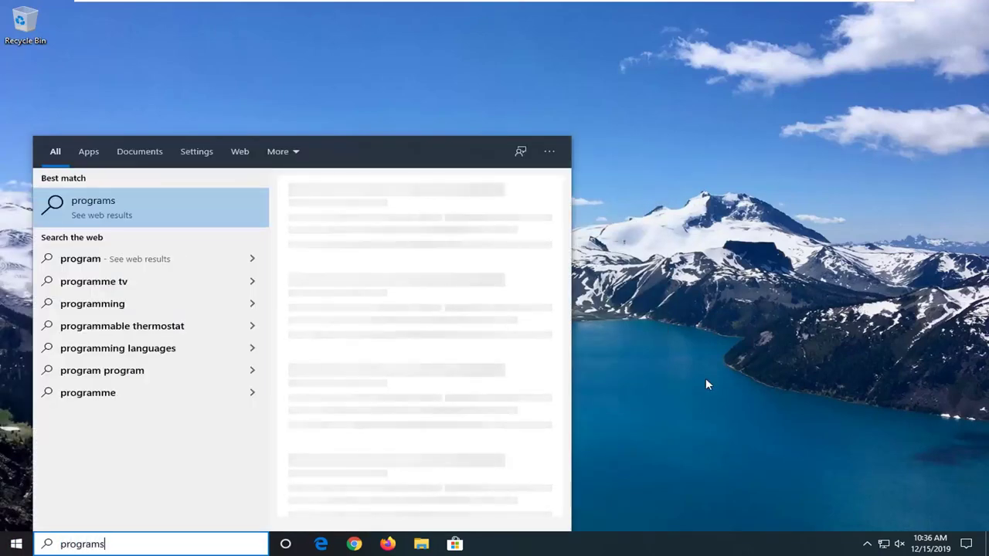
text( and feaurew)
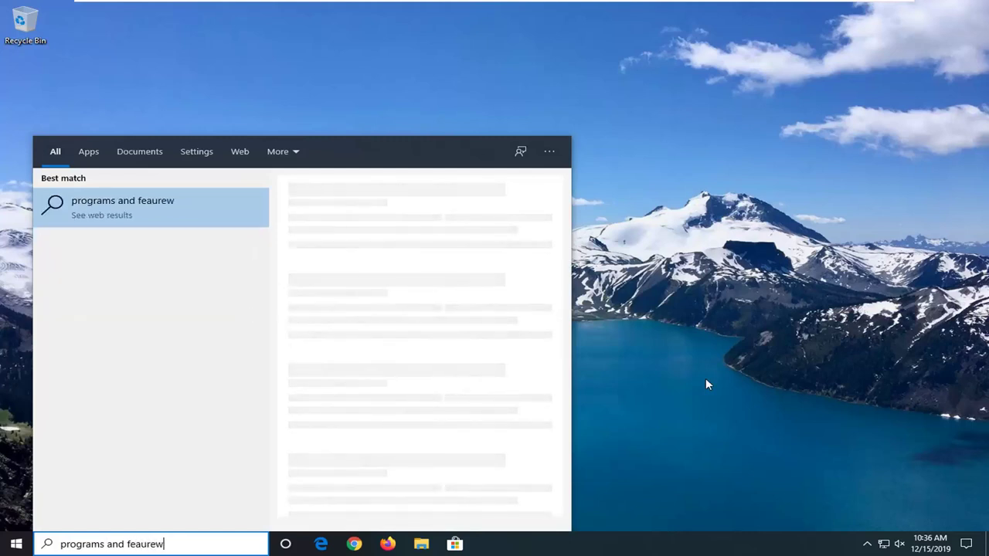
key(BackSpace)
text(s)
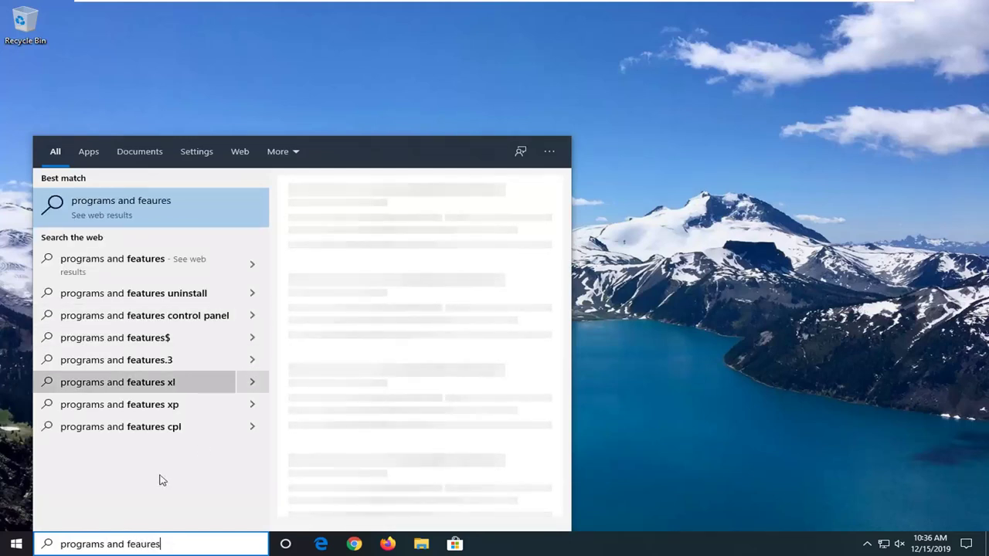
click(161, 543)
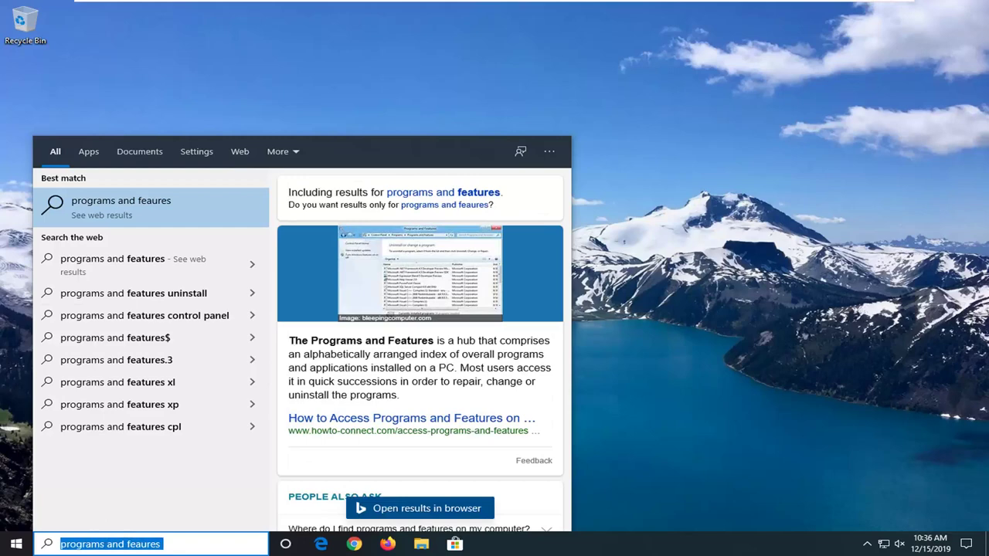
text(apps and)
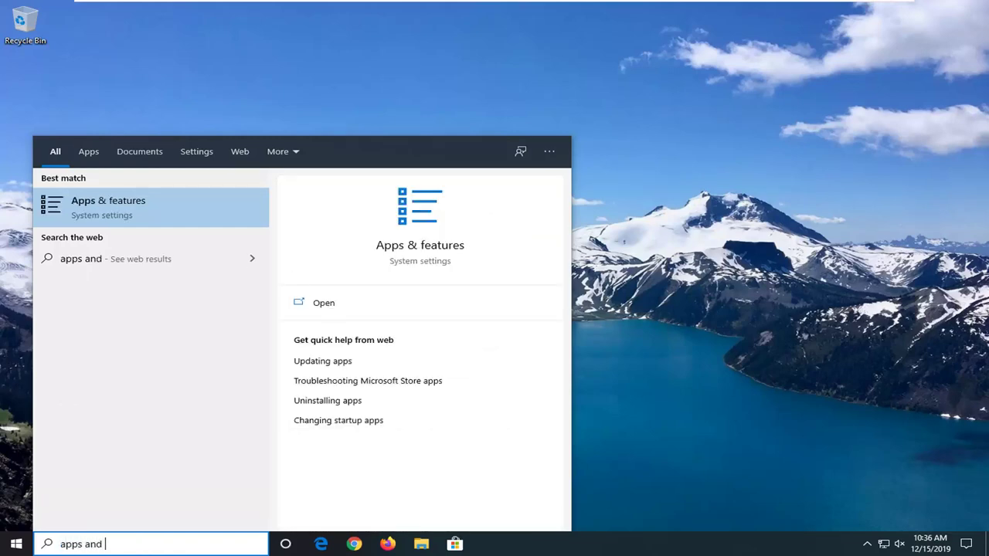
Filter Apps & features by 'office' and expand Microsoft Office Professional 2016
click(122, 214)
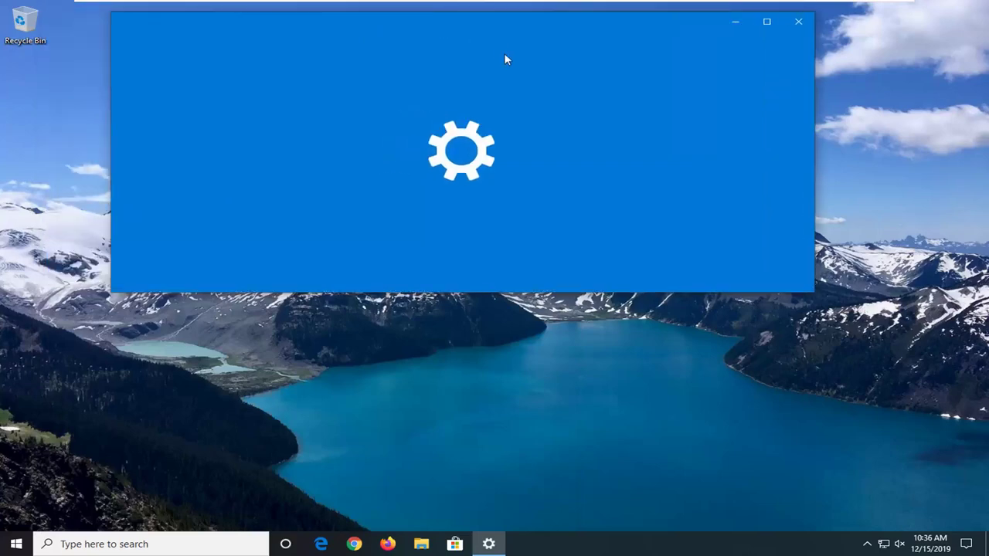
scroll(705, 243, down, 1)
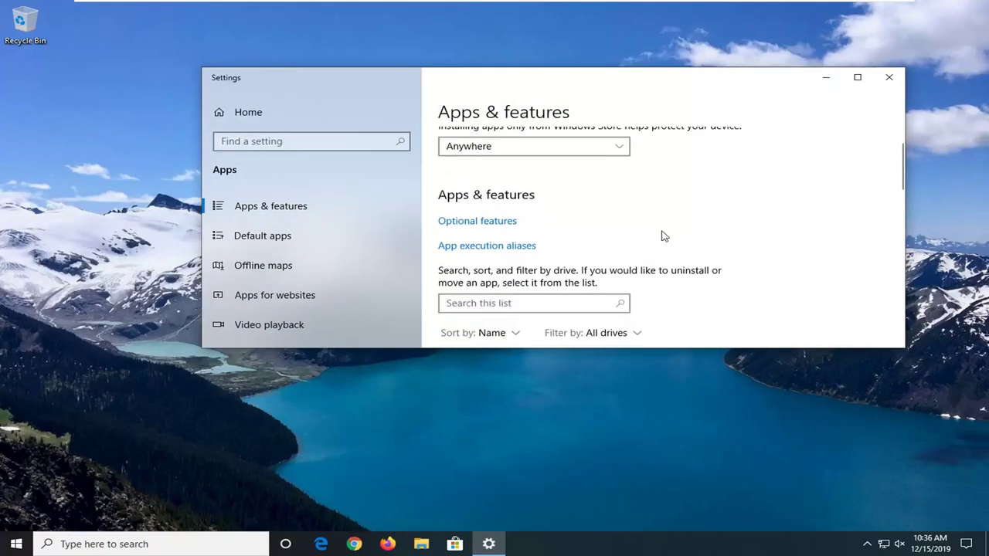
scroll(494, 242, down, 1)
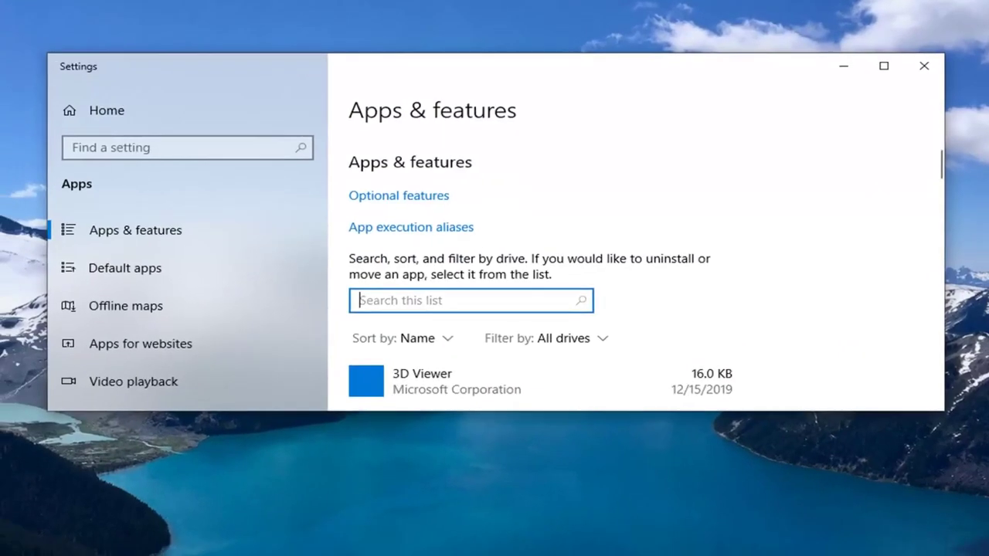
text(office)
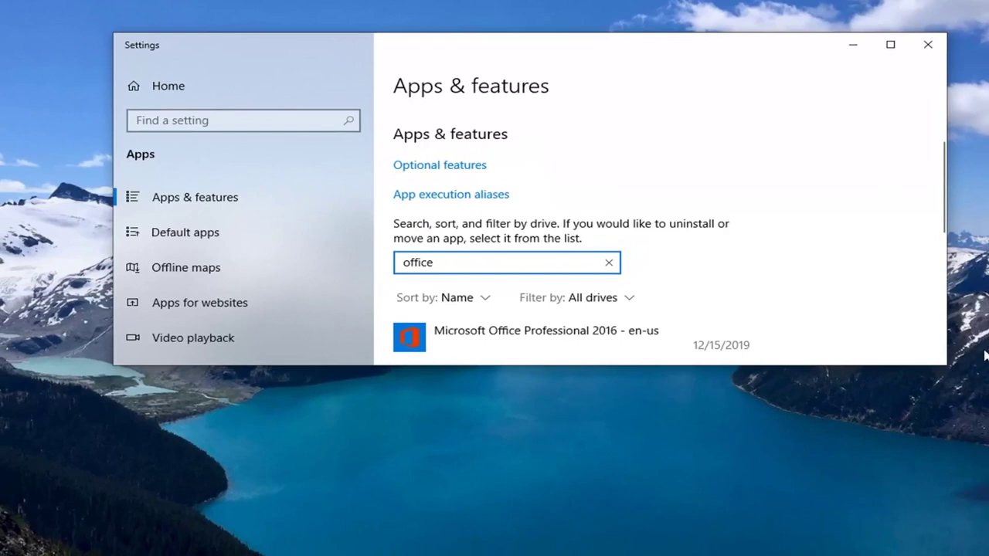
drag(947, 379, 877, 510)
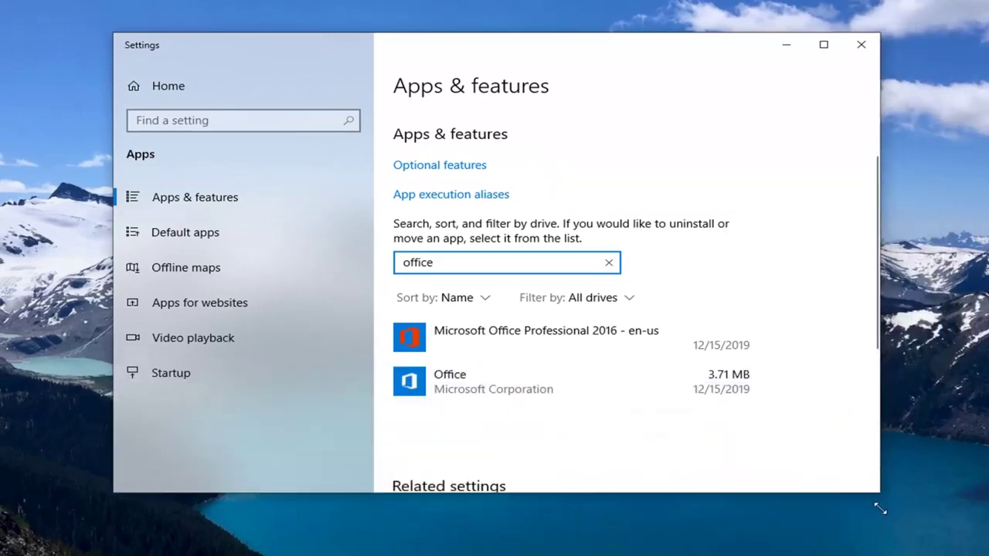
click(486, 345)
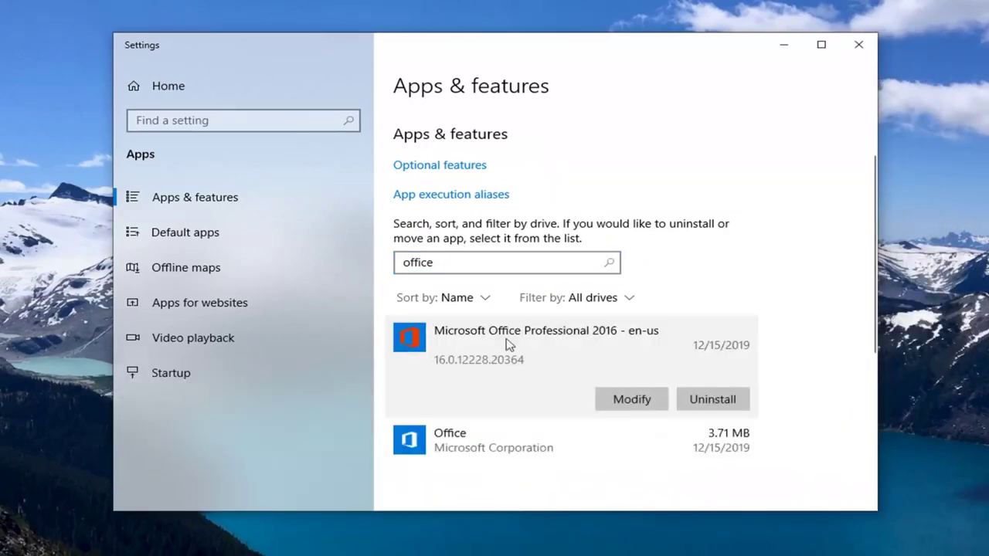
Modify Office with admin approval and choose Quick Repair over Online Repair
click(630, 399)
click(368, 371)
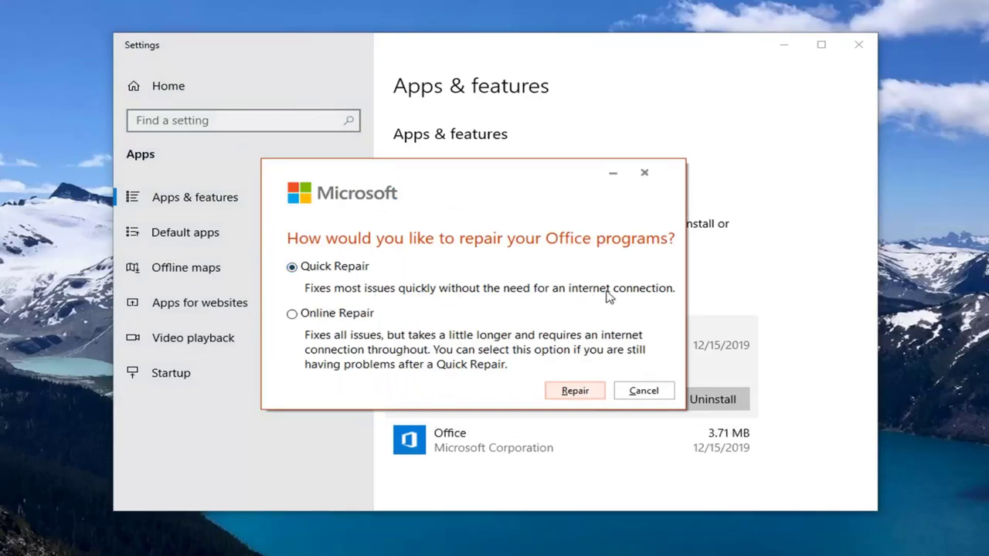
click(573, 393)
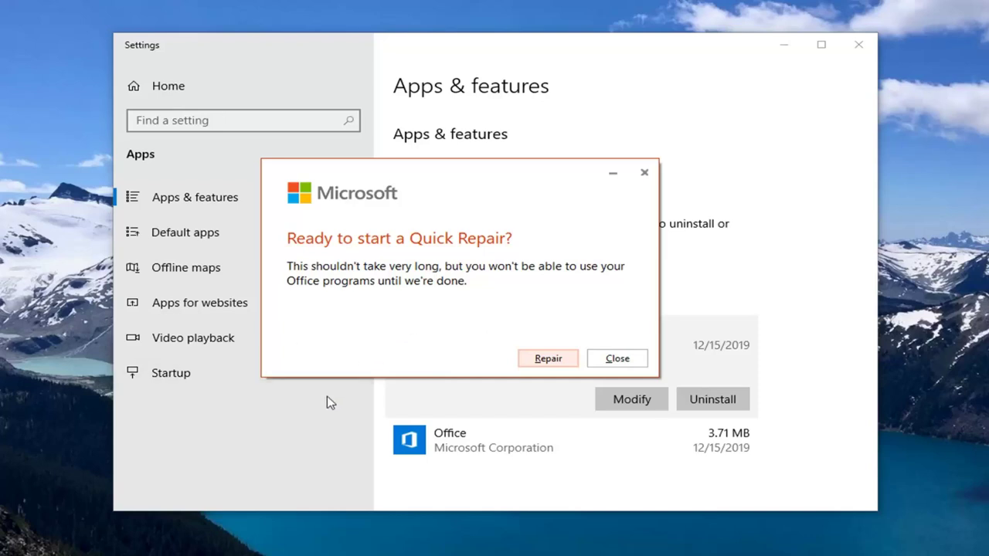
Confirm the Quick Repair and let it run until 'Done repairing!' appears
click(549, 359)
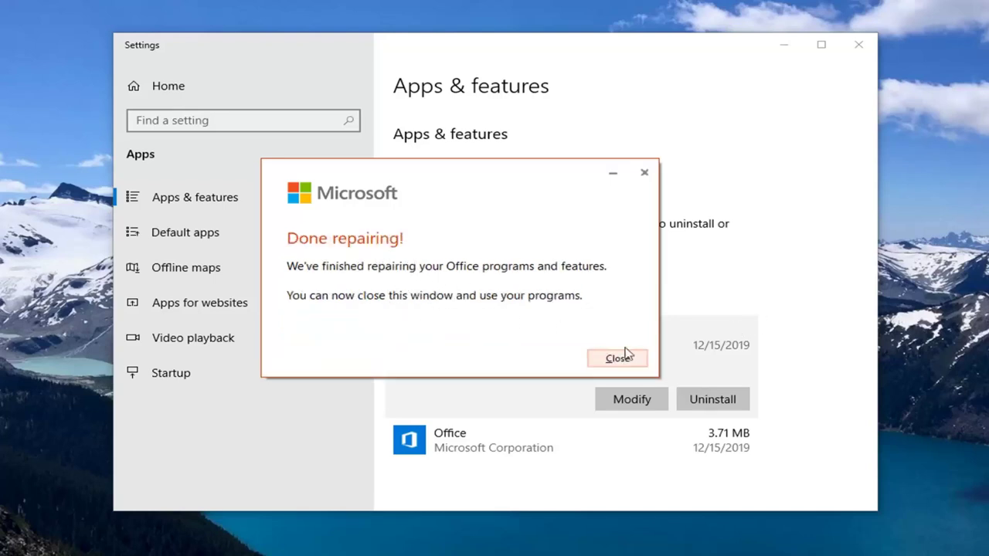
Close the 'Done repairing!' message
click(622, 357)
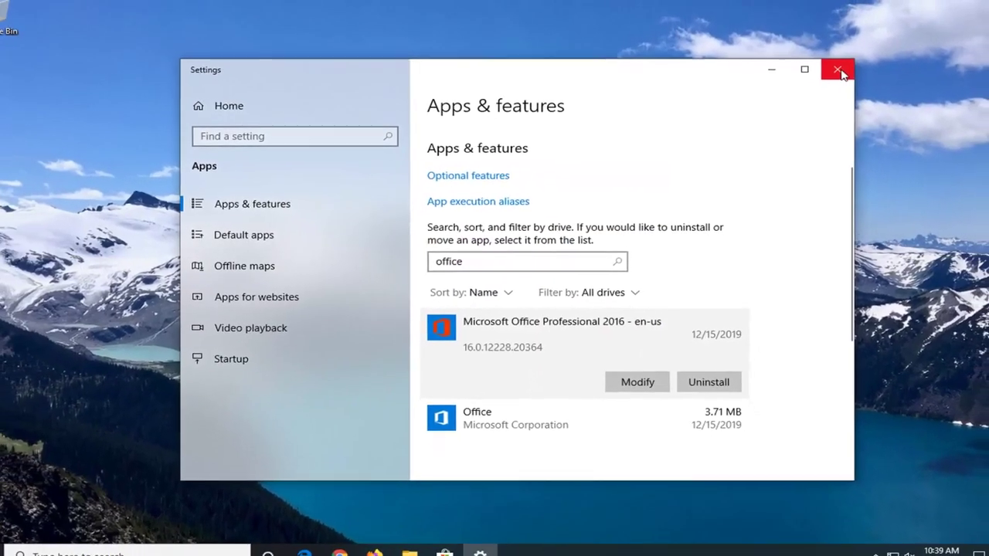